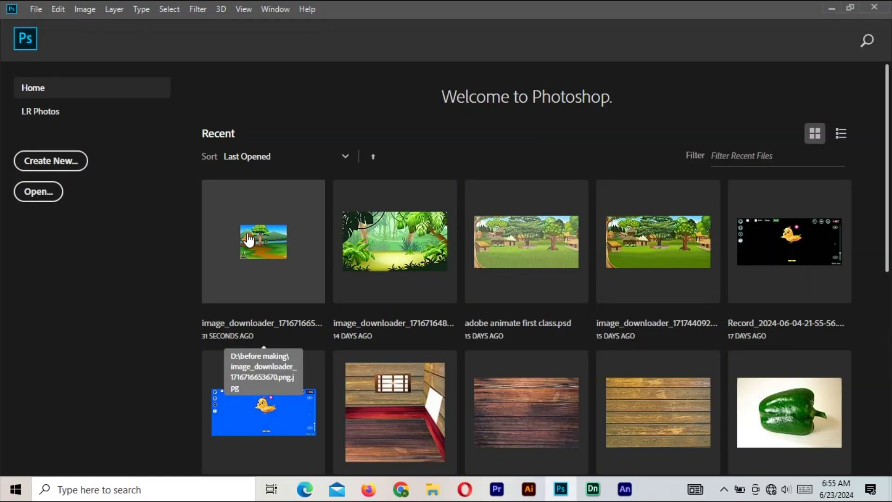
Step: Open the recent hut-and-tree landscape image and close the Timeline panel
{"action": "left_click", "coordinate": [260, 218]}
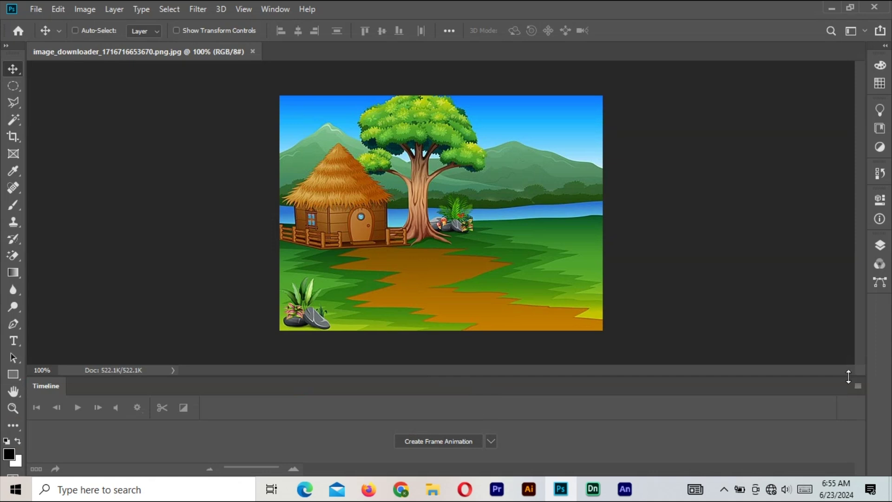
{"action": "left_click", "coordinate": [857, 386]}
{"action": "left_click", "coordinate": [774, 363]}
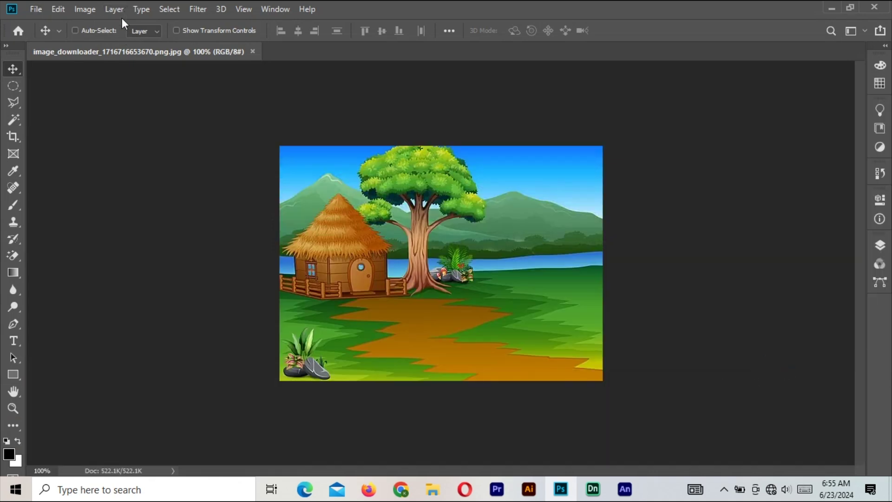
Step: Show the Layers panel and convert the locked Background into Layer 0
{"action": "left_click", "coordinate": [275, 9]}
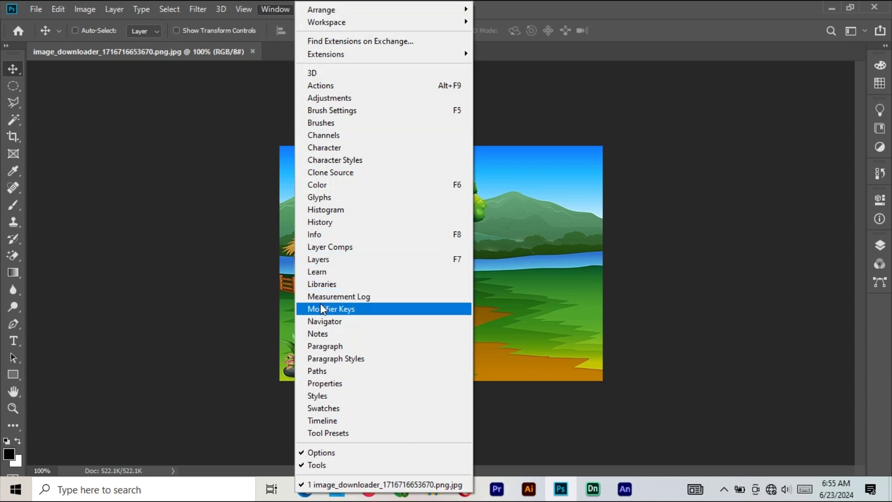
{"action": "left_click", "coordinate": [325, 259]}
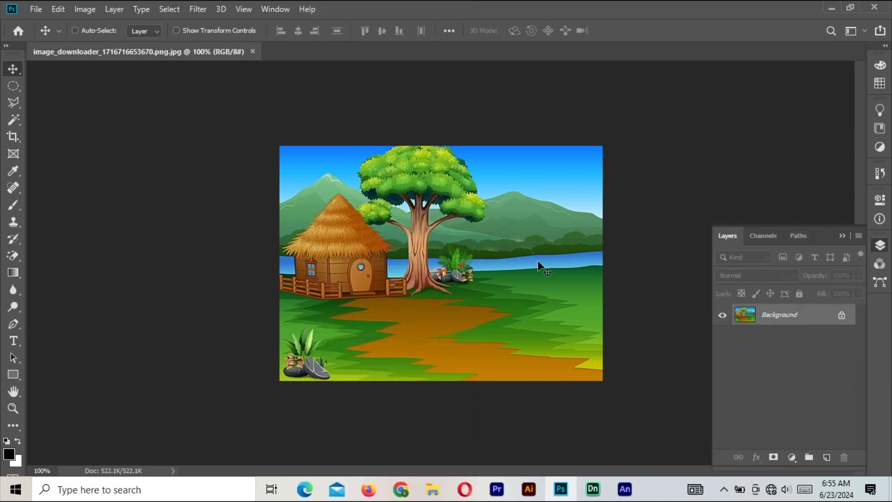
{"action": "double_click", "coordinate": [789, 320]}
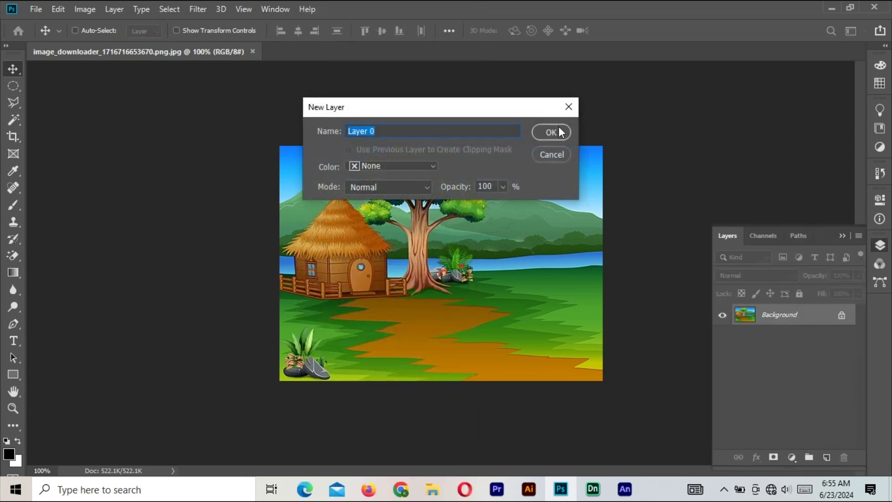
{"action": "left_click", "coordinate": [558, 132]}
Step: Duplicate Layer 0, hide the original, and add a new empty layer on top
{"action": "left_click_drag", "start_coordinate": [796, 321], "coordinate": [825, 457]}
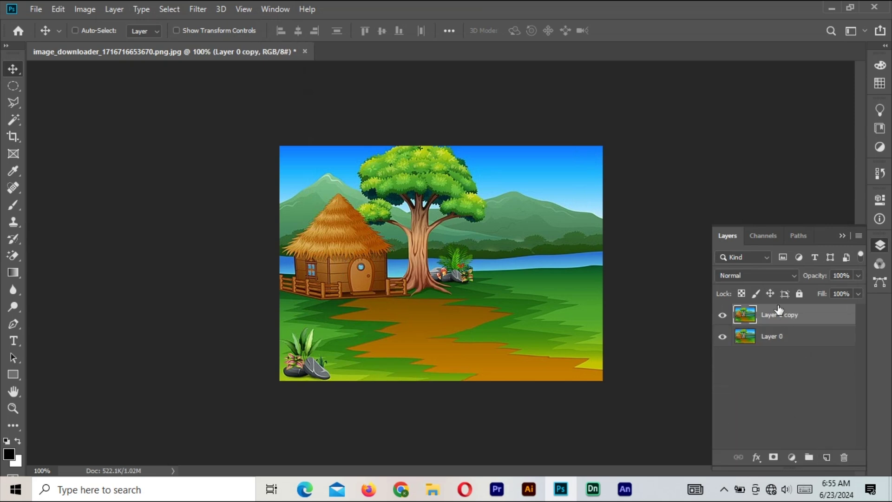
{"action": "left_click", "coordinate": [722, 336]}
{"action": "left_click", "coordinate": [825, 457]}
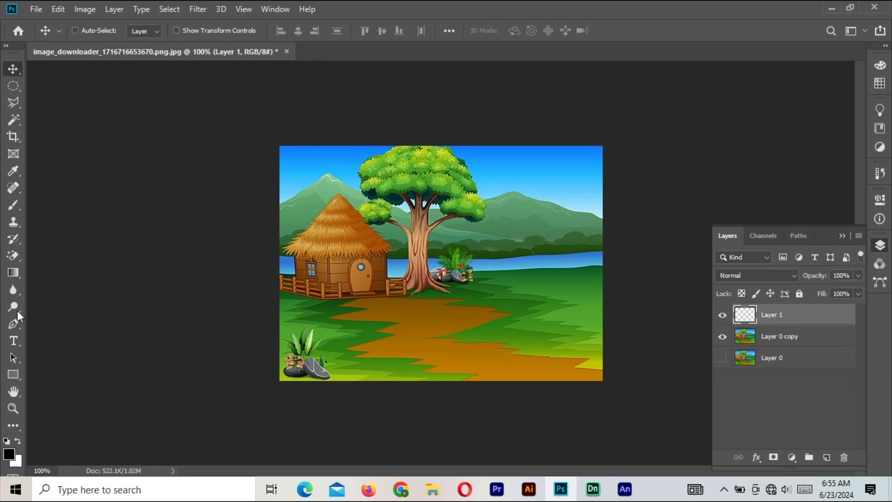
Step: Fill the new top layer with black and apply Add Noise at 75%, Uniform
{"action": "key", "text": "alt+BackSpace"}
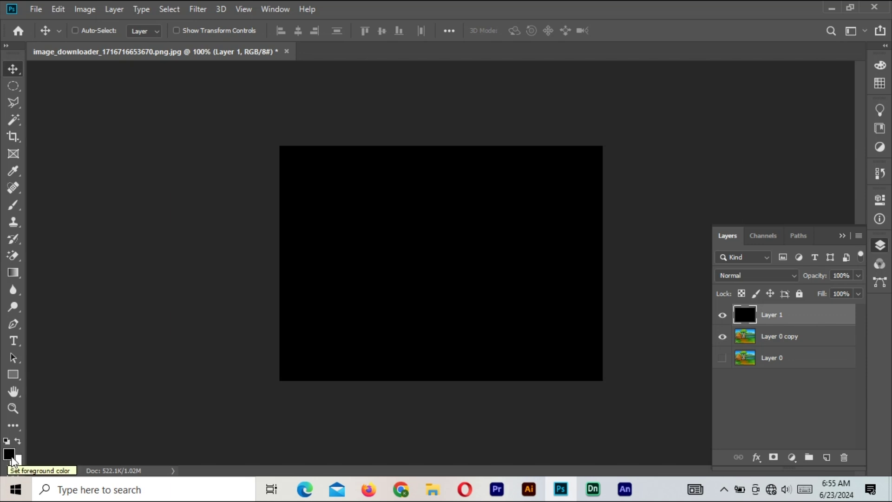
{"action": "left_click", "coordinate": [204, 10]}
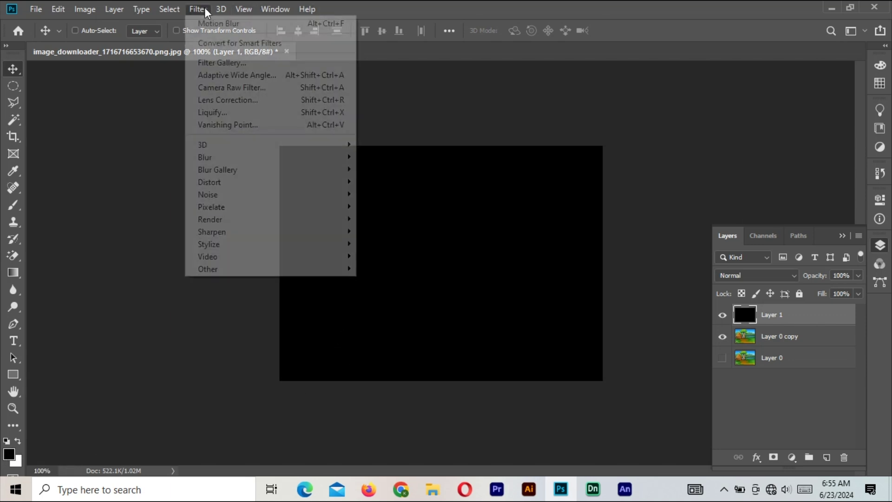
{"action": "mouse_move", "coordinate": [207, 194]}
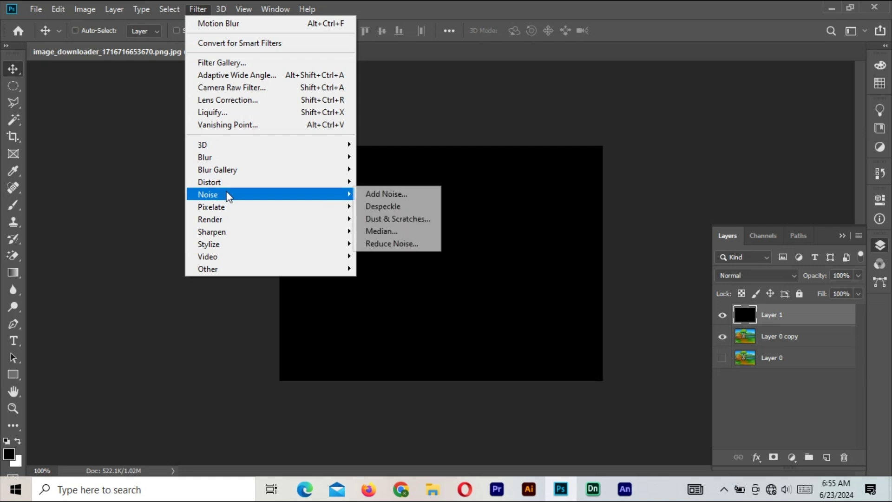
{"action": "left_click", "coordinate": [413, 200]}
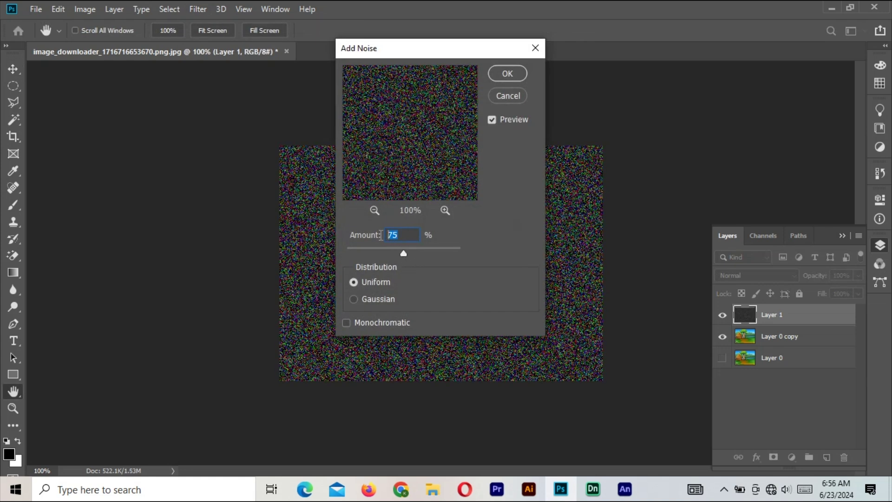
{"action": "left_click", "coordinate": [507, 73]}
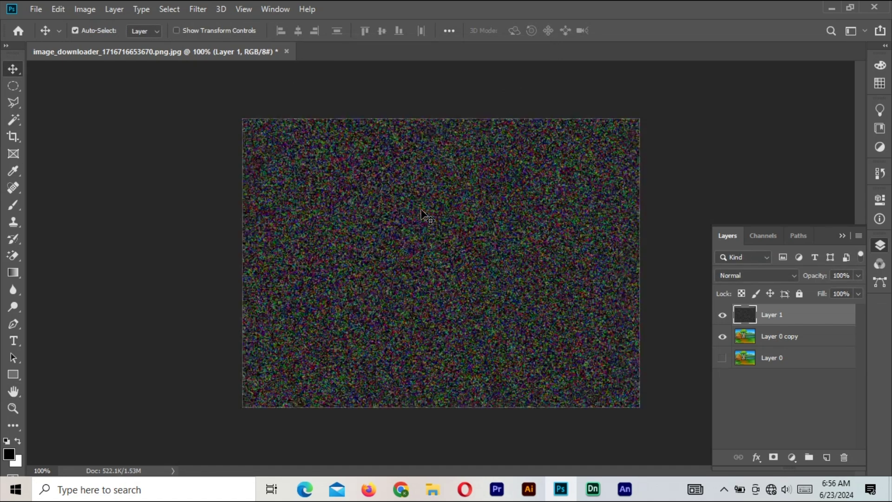
{"action": "key", "text": "ctrl+plus"}
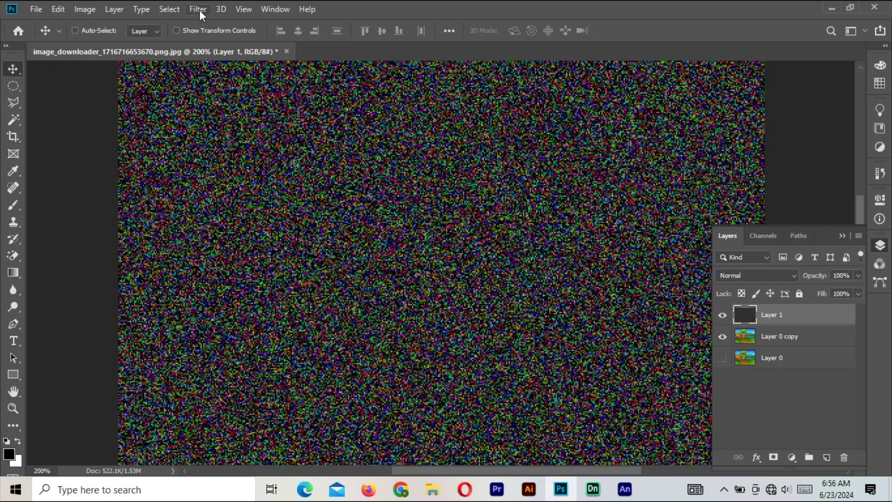
Step: Apply a Motion Blur of angle 45° and distance 15 pixels to the noise layer
{"action": "left_click", "coordinate": [198, 9]}
{"action": "mouse_move", "coordinate": [205, 157]}
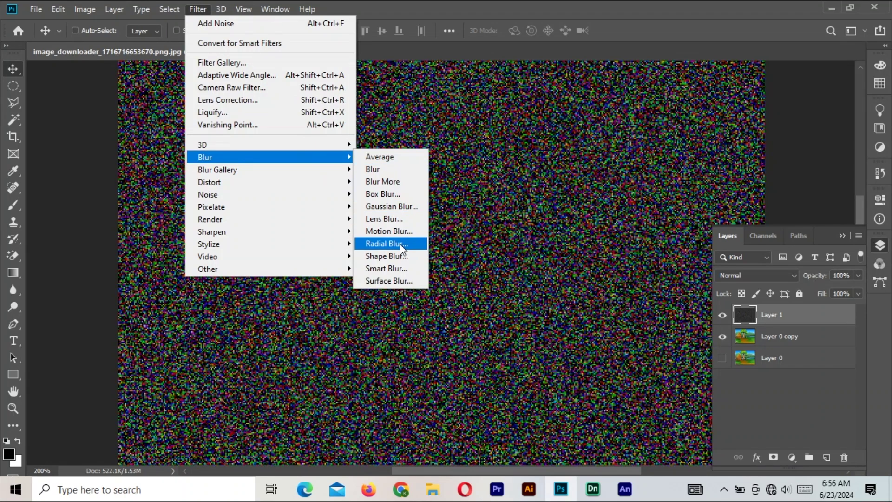
{"action": "left_click", "coordinate": [400, 232]}
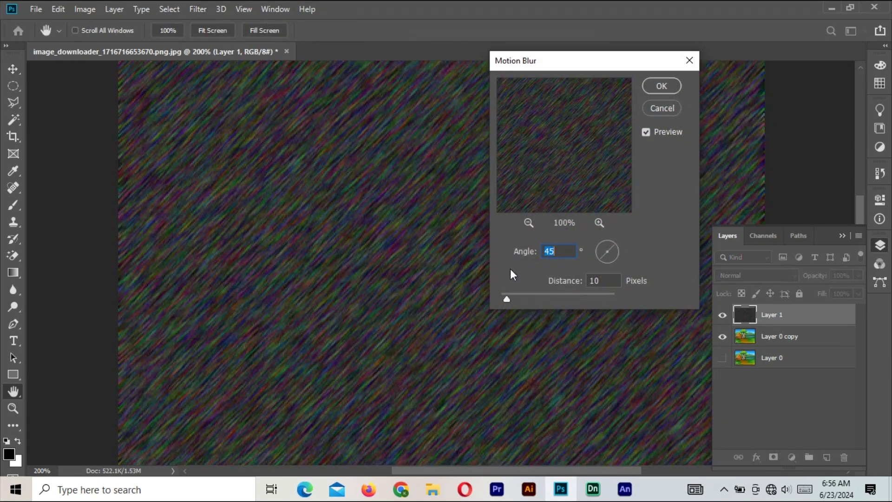
{"action": "left_click_drag", "start_coordinate": [515, 296], "coordinate": [509, 298]}
{"action": "key", "text": "Tab"}
{"action": "left_click", "coordinate": [668, 87]}
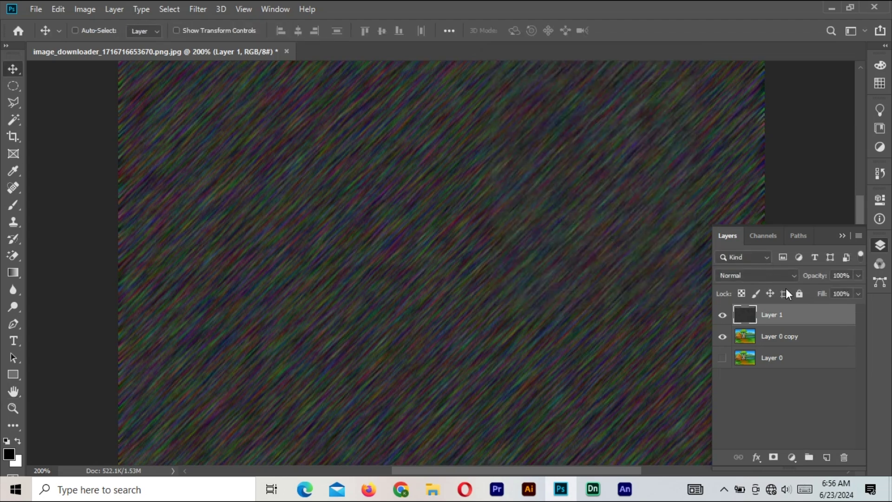
Step: Set the rain layer's blend mode to Screen
{"action": "left_click", "coordinate": [792, 276]}
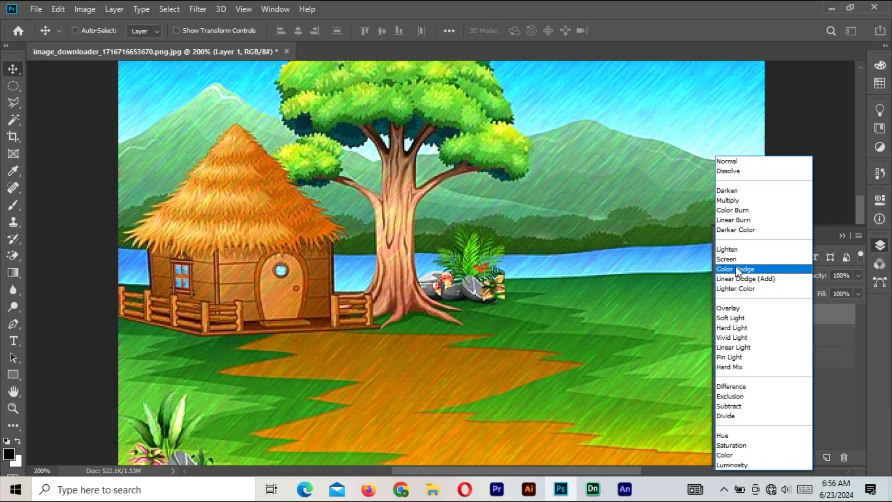
{"action": "left_click", "coordinate": [735, 262]}
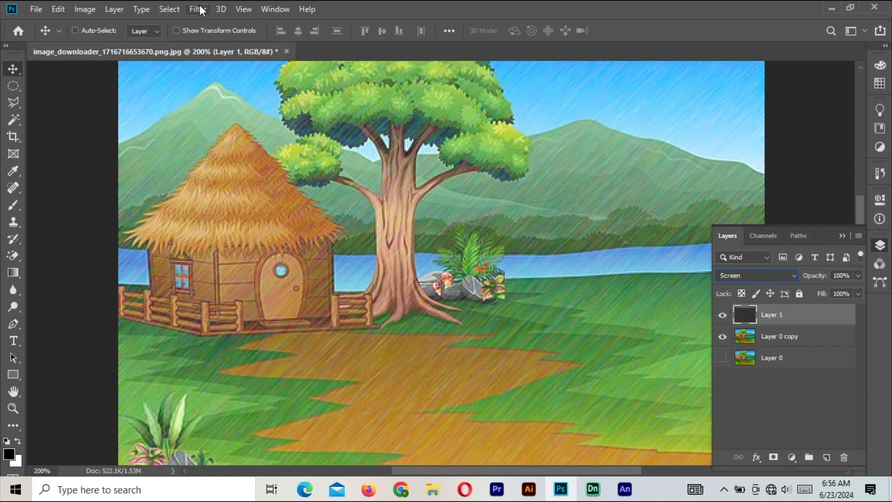
{"action": "left_click", "coordinate": [274, 11]}
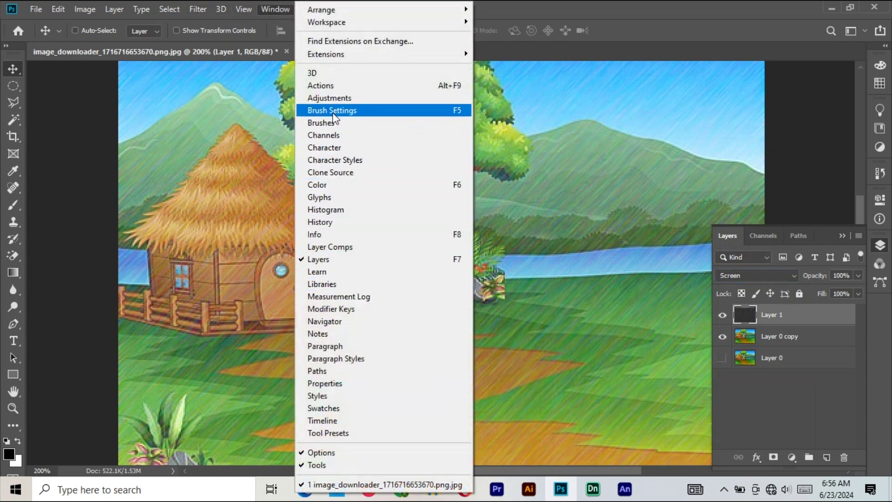
Step: Create a frame animation and scale the rain layer to about twice the canvas size
{"action": "left_click", "coordinate": [335, 420]}
{"action": "left_click", "coordinate": [420, 440]}
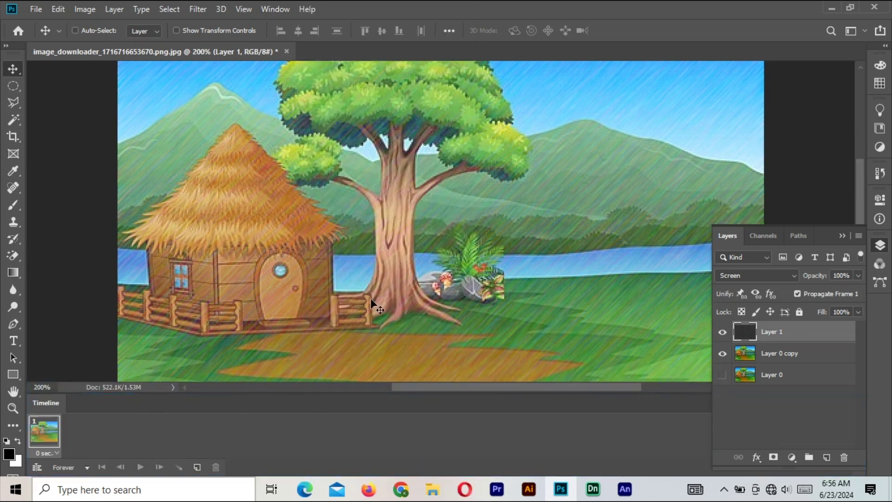
{"action": "key", "text": "ctrl"}
{"action": "key", "text": "ctrl+t"}
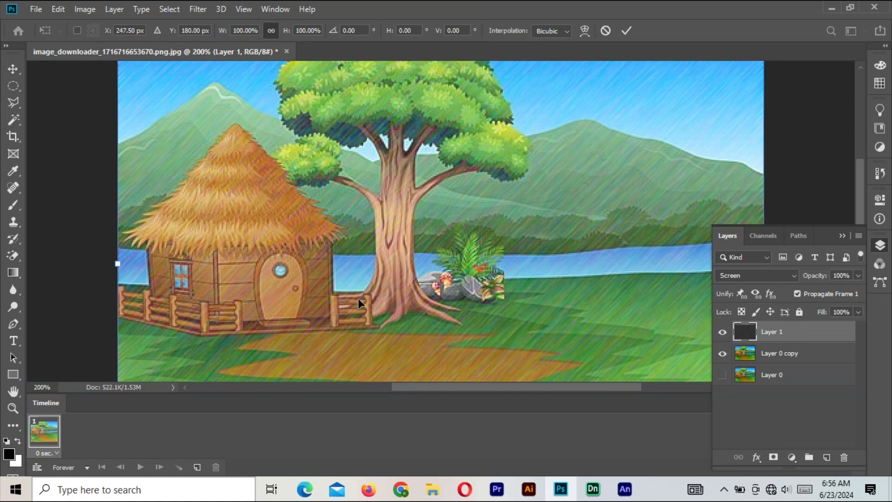
{"action": "key", "text": "ctrl+minus"}
{"action": "key", "text": "ctrl+minus"}
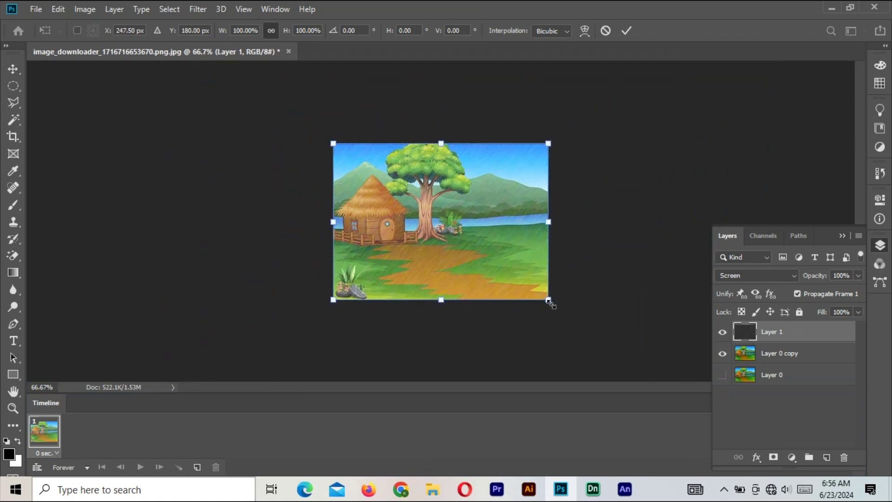
{"action": "left_click_drag", "start_coordinate": [549, 300], "coordinate": [653, 367]}
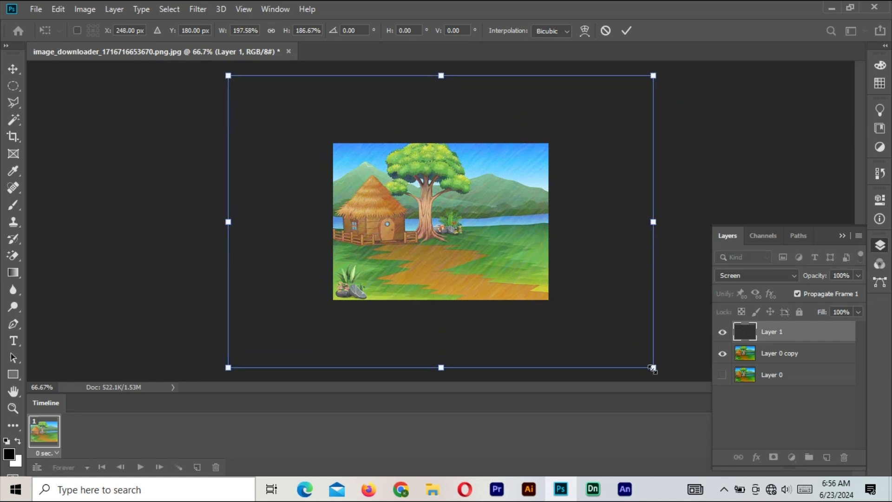
{"action": "key", "text": "Return"}
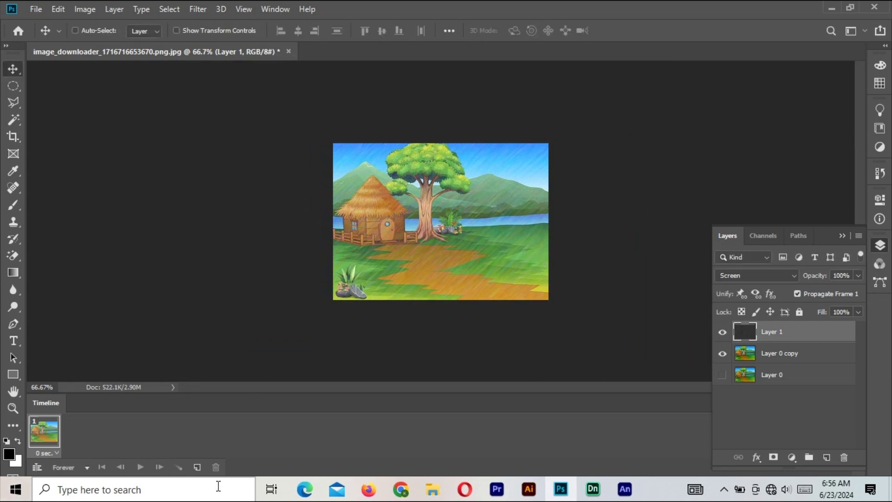
Step: Add frames 2 through 5, nudging the rain layer to a new position in each
{"action": "left_click", "coordinate": [197, 467]}
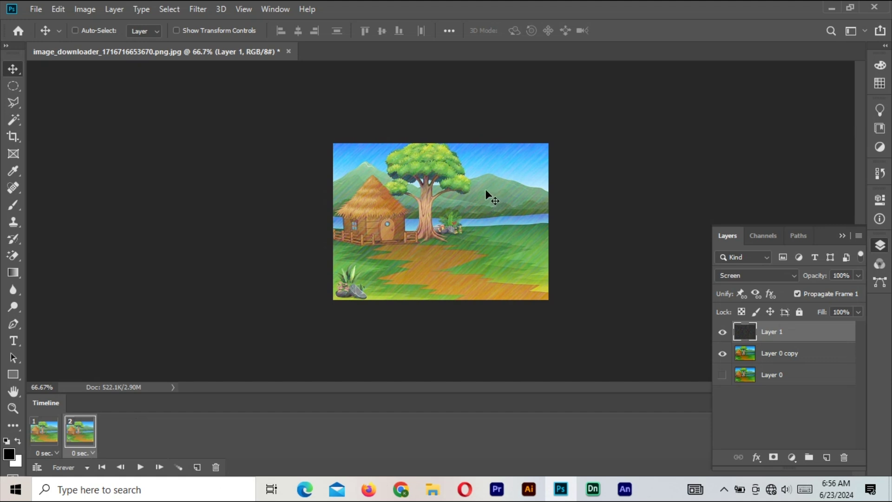
{"action": "left_click_drag", "start_coordinate": [469, 193], "coordinate": [472, 199]}
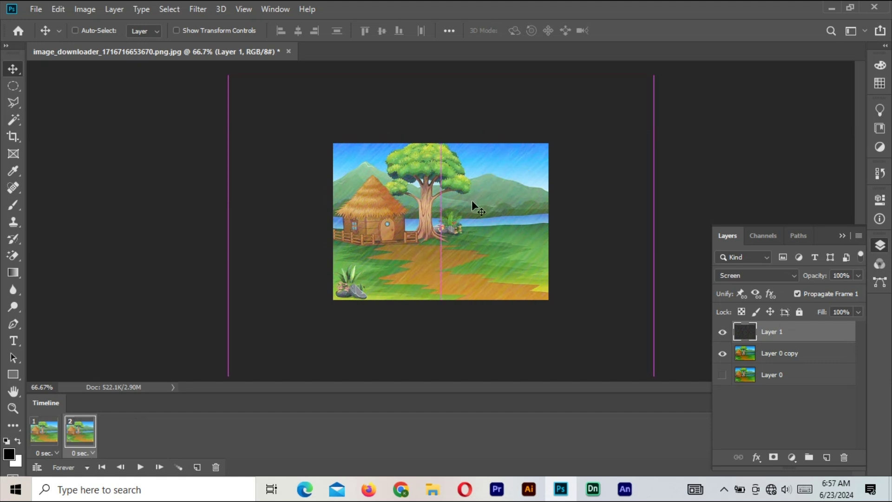
{"action": "left_click", "coordinate": [196, 468]}
{"action": "left_click_drag", "start_coordinate": [373, 283], "coordinate": [389, 266]}
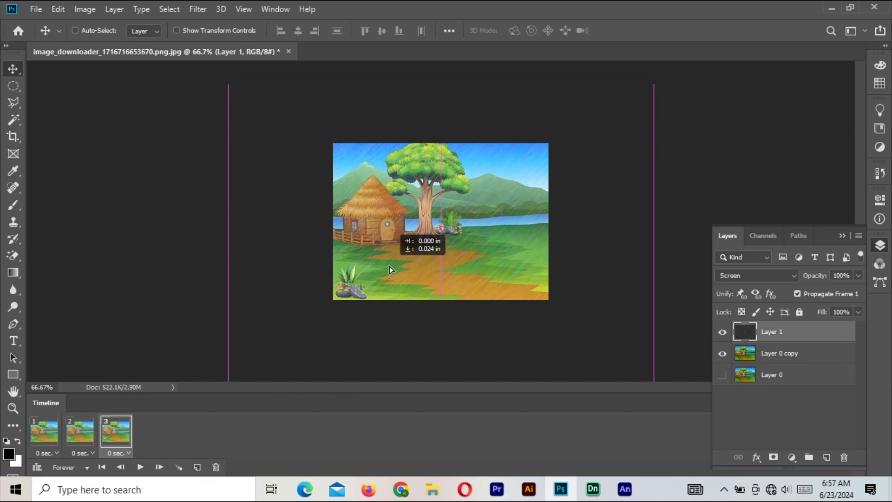
{"action": "left_click", "coordinate": [197, 467]}
{"action": "left_click_drag", "start_coordinate": [349, 322], "coordinate": [398, 263]}
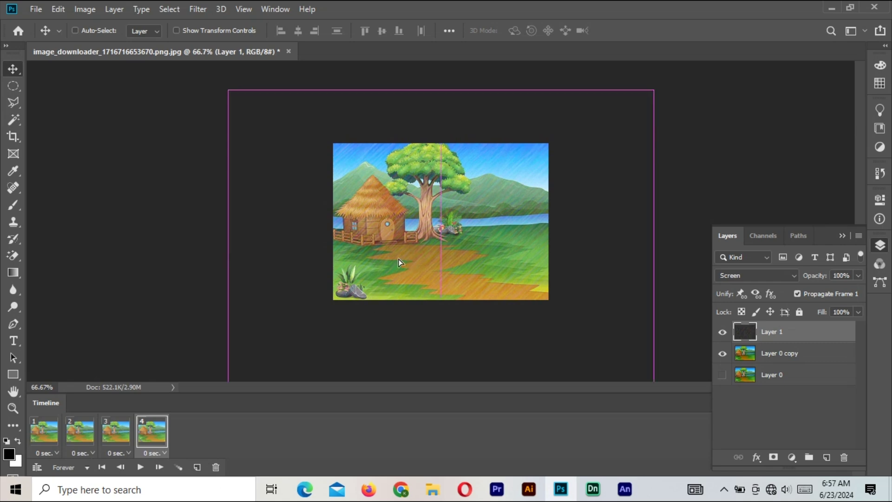
{"action": "left_click", "coordinate": [197, 467]}
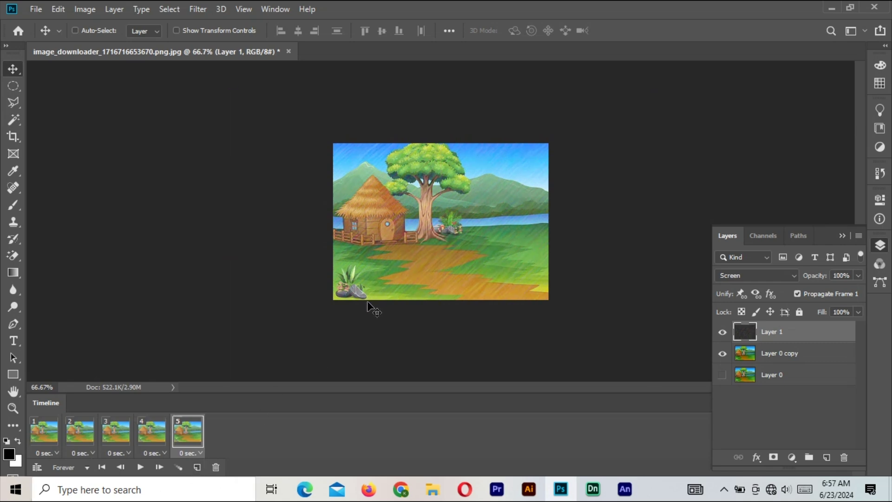
{"action": "left_click_drag", "start_coordinate": [389, 282], "coordinate": [392, 292]}
Step: Add frames 6 through 10, shifting the rain layer slightly in each
{"action": "left_click", "coordinate": [197, 467]}
{"action": "left_click_drag", "start_coordinate": [405, 258], "coordinate": [405, 269]}
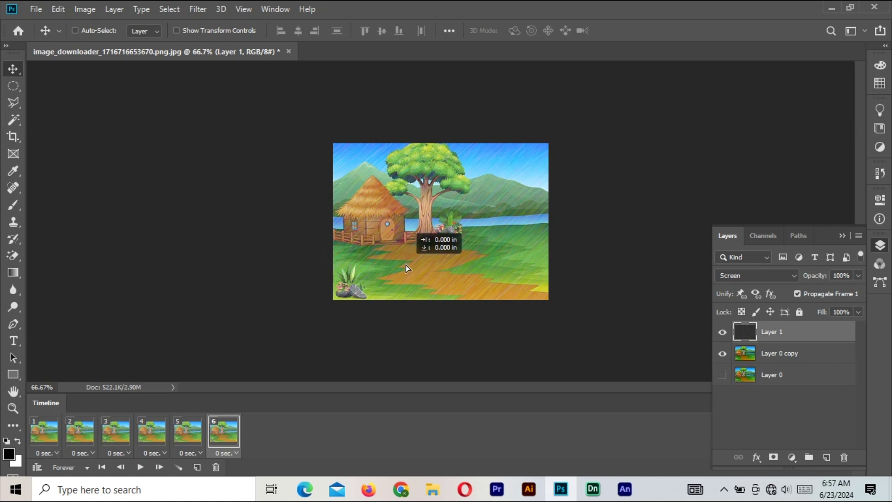
{"action": "left_click", "coordinate": [196, 467]}
{"action": "left_click_drag", "start_coordinate": [429, 209], "coordinate": [431, 220]}
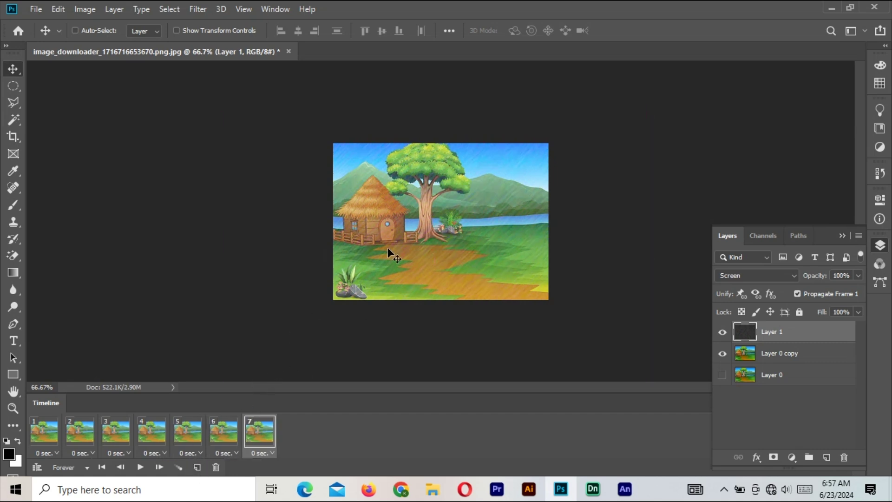
{"action": "left_click", "coordinate": [195, 468]}
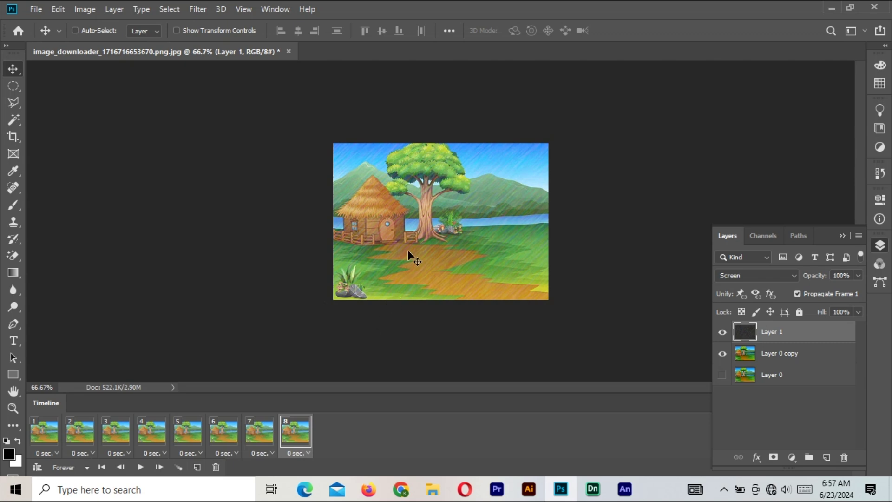
{"action": "left_click_drag", "start_coordinate": [407, 251], "coordinate": [408, 255]}
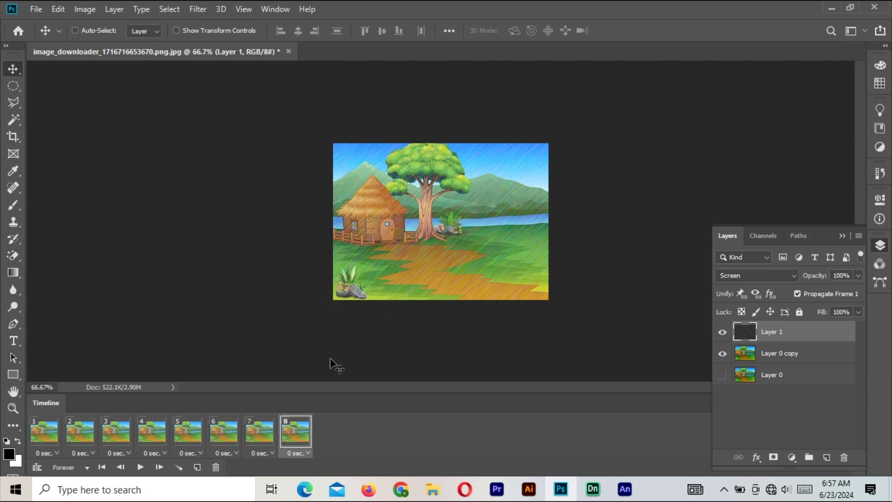
{"action": "left_click", "coordinate": [196, 467]}
{"action": "left_click_drag", "start_coordinate": [480, 204], "coordinate": [481, 213]}
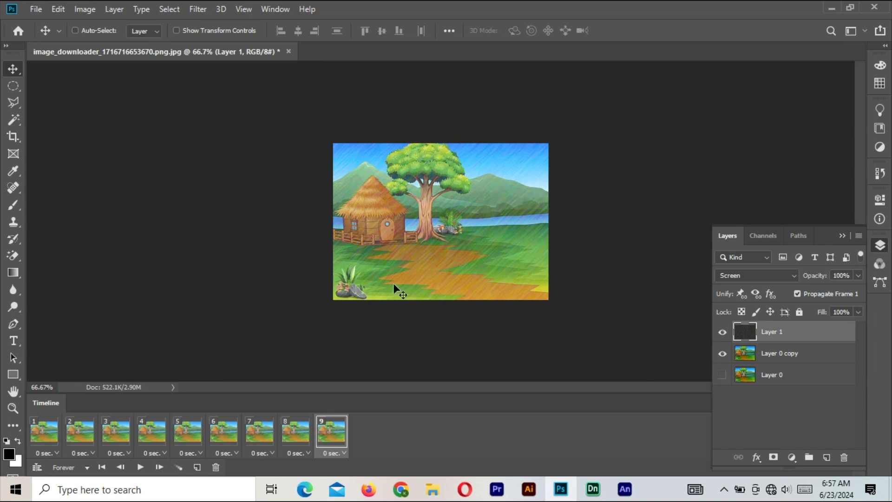
{"action": "left_click", "coordinate": [197, 467]}
{"action": "left_click_drag", "start_coordinate": [389, 275], "coordinate": [388, 288]}
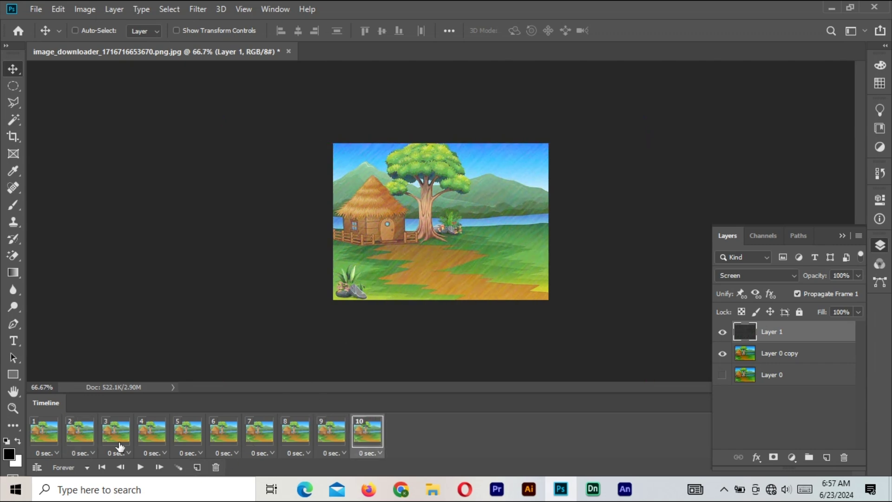
Step: Set all ten frames to a 0.1-second delay
{"action": "left_click", "coordinate": [44, 434], "text": "shift"}
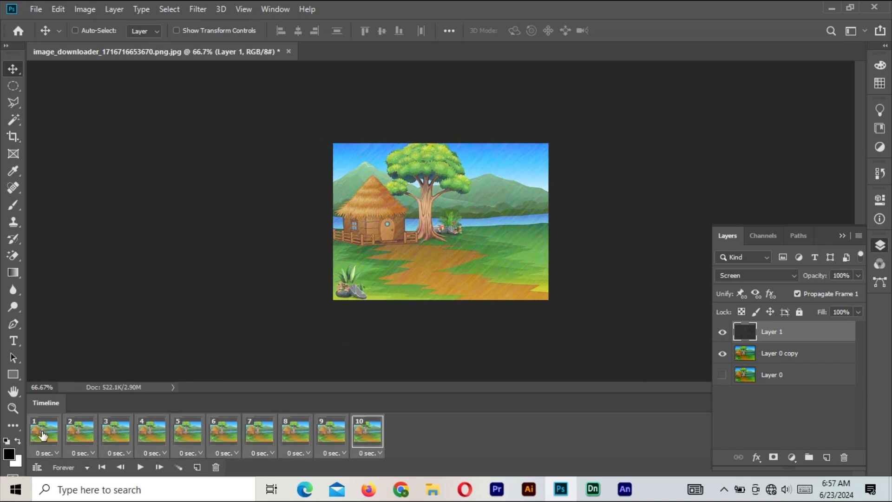
{"action": "left_click", "coordinate": [55, 454]}
{"action": "left_click", "coordinate": [57, 336]}
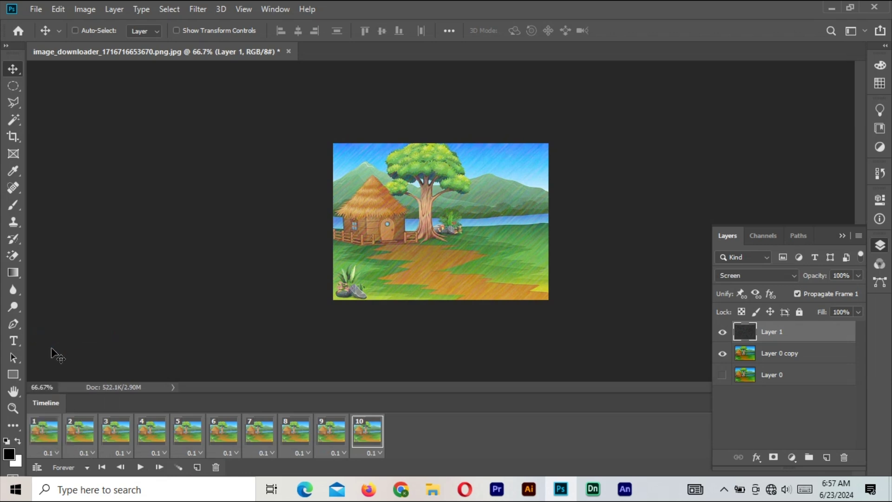
Step: Play the rain animation and watch it zoomed in, in full-screen mode
{"action": "left_click", "coordinate": [140, 467]}
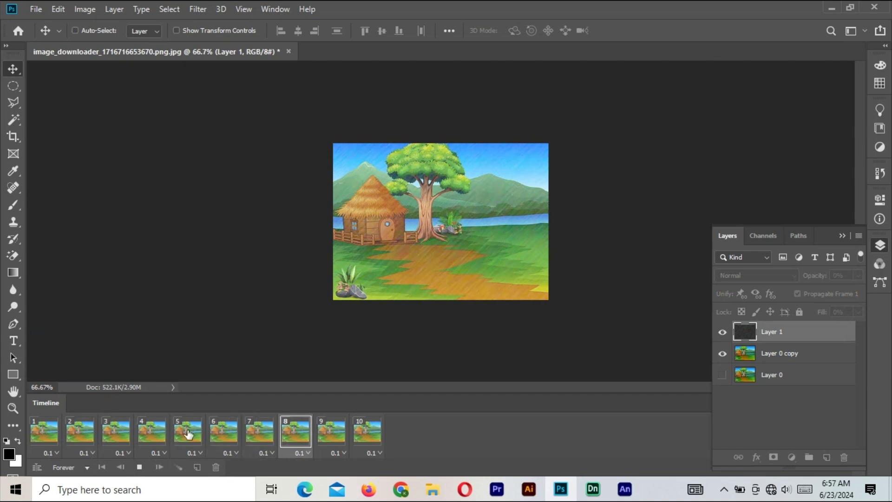
{"action": "key", "text": "ctrl+plus"}
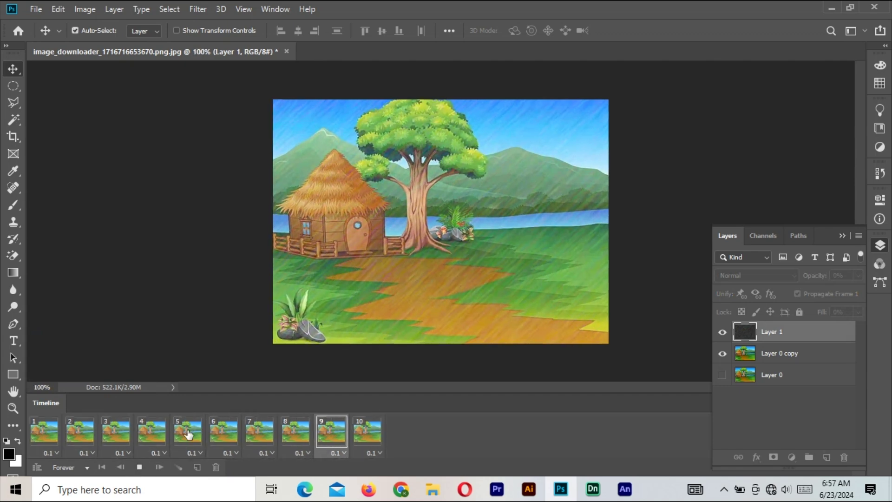
{"action": "key", "text": "ctrl+plus"}
{"action": "key", "text": "ctrl+plus"}
{"action": "key", "text": "f"}
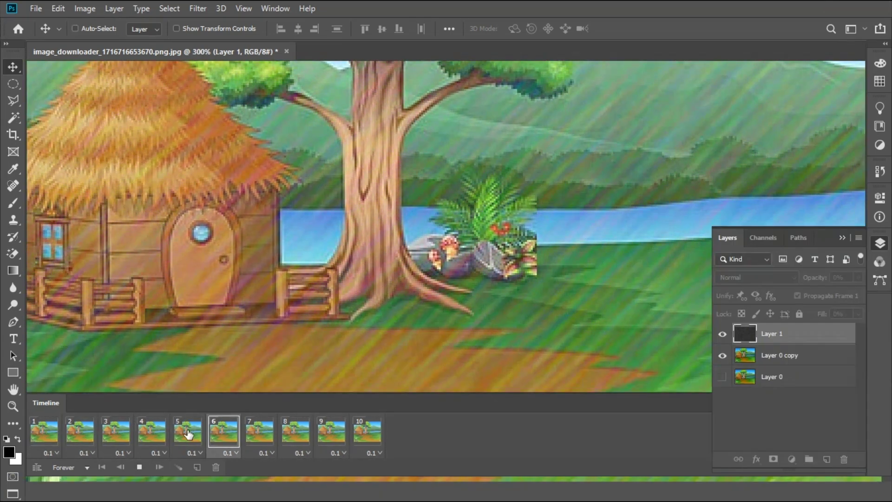
{"action": "key", "text": "f"}
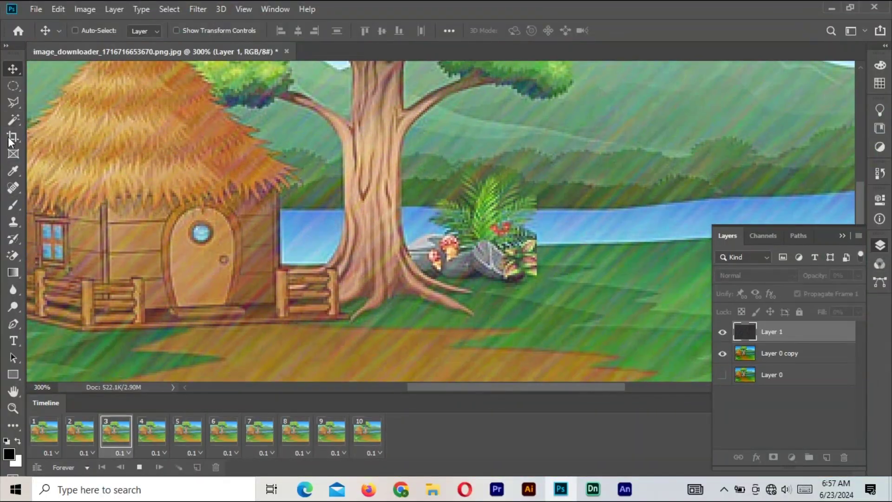
Step: Export the animation through Save for Web (Legacy) with GIF as the format
{"action": "left_click", "coordinate": [36, 9]}
{"action": "mouse_move", "coordinate": [49, 186]}
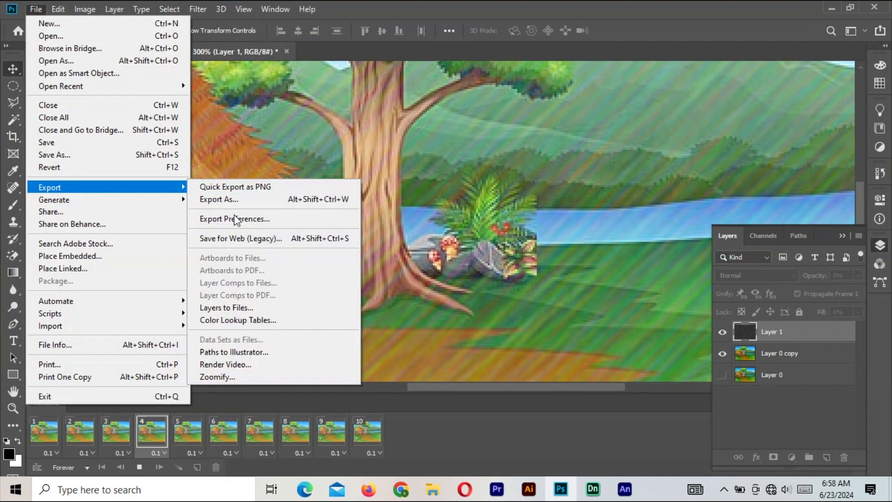
{"action": "left_click", "coordinate": [236, 238]}
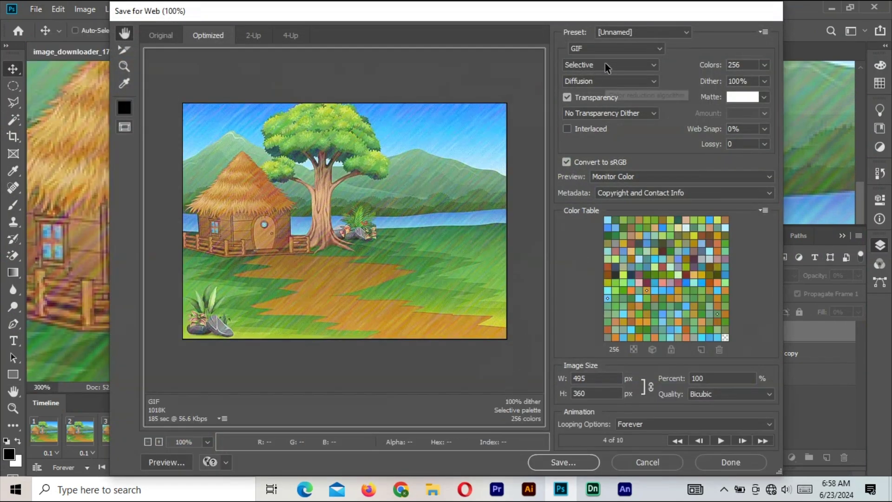
{"action": "left_click", "coordinate": [659, 49]}
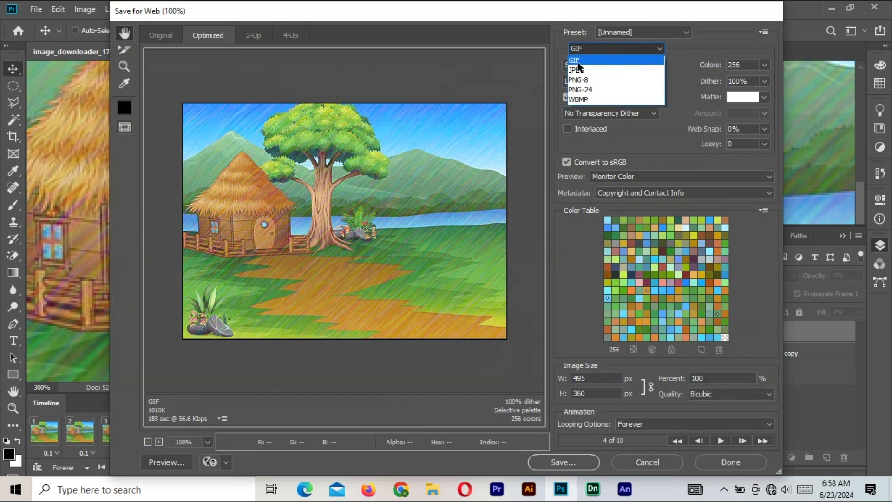
{"action": "left_click", "coordinate": [575, 60]}
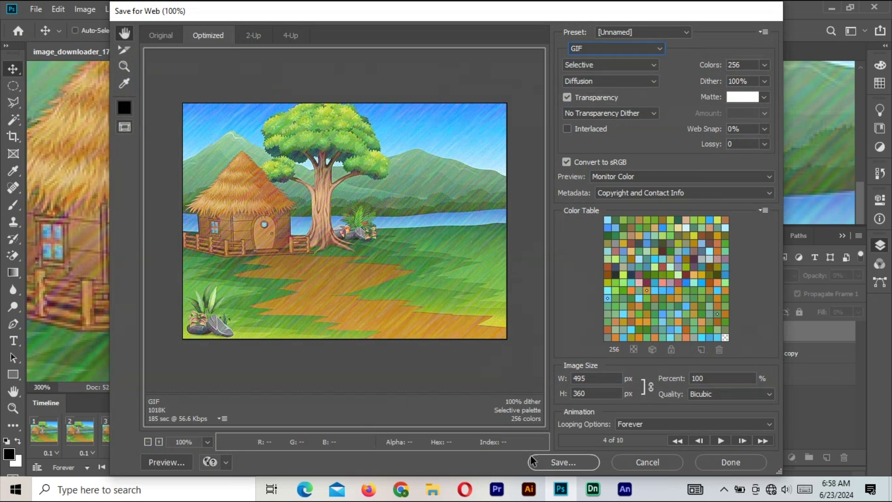
{"action": "left_click", "coordinate": [569, 463]}
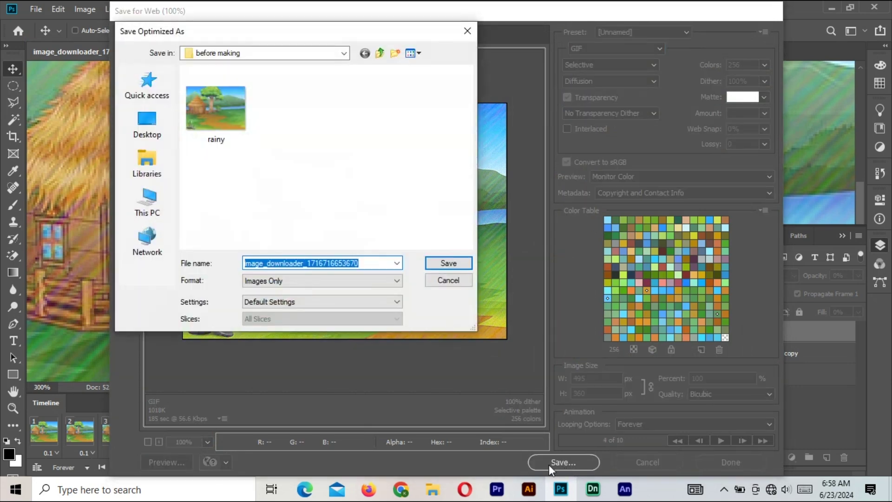
Step: Navigate to the before making folder on the STORAGE (D:) drive
{"action": "left_click", "coordinate": [160, 162]}
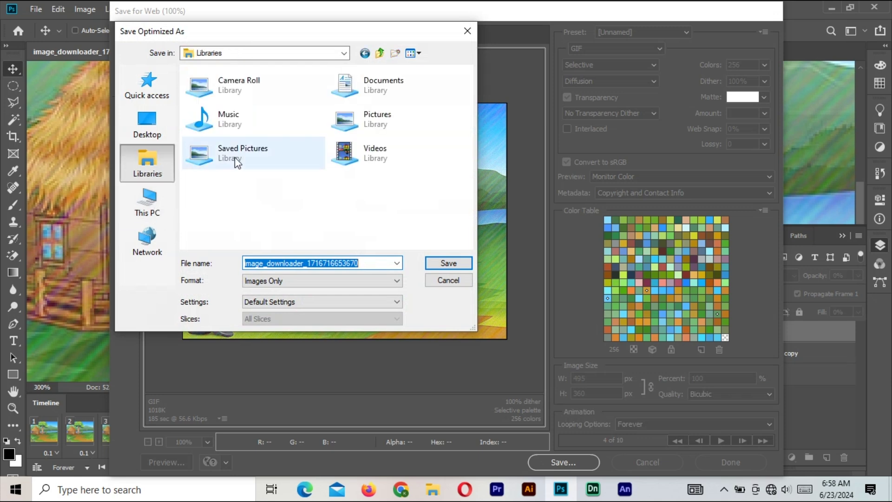
{"action": "left_click", "coordinate": [161, 209]}
{"action": "scroll", "coordinate": [239, 195], "scroll_direction": "down", "scroll_amount": 3}
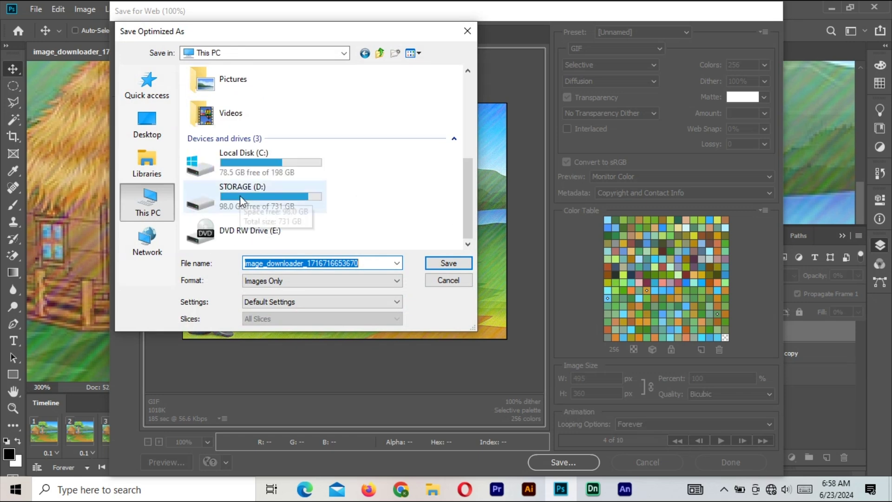
{"action": "left_click", "coordinate": [260, 201]}
{"action": "double_click", "coordinate": [260, 200]}
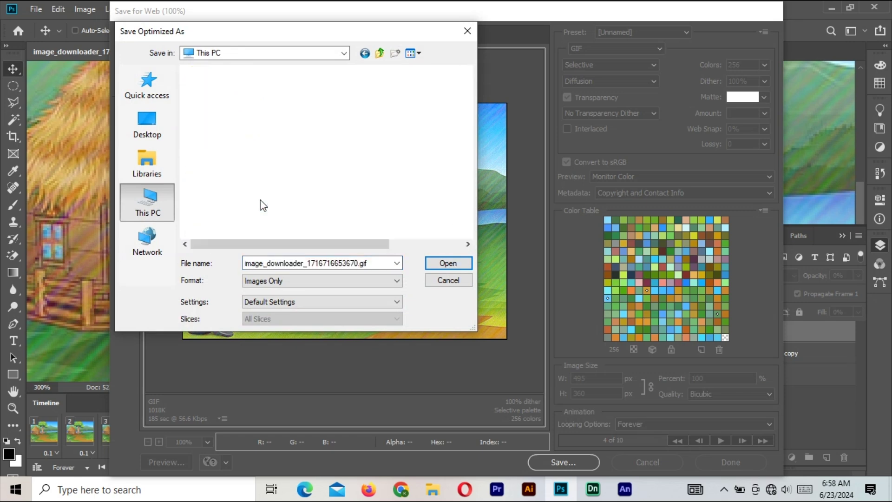
{"action": "double_click", "coordinate": [237, 200]}
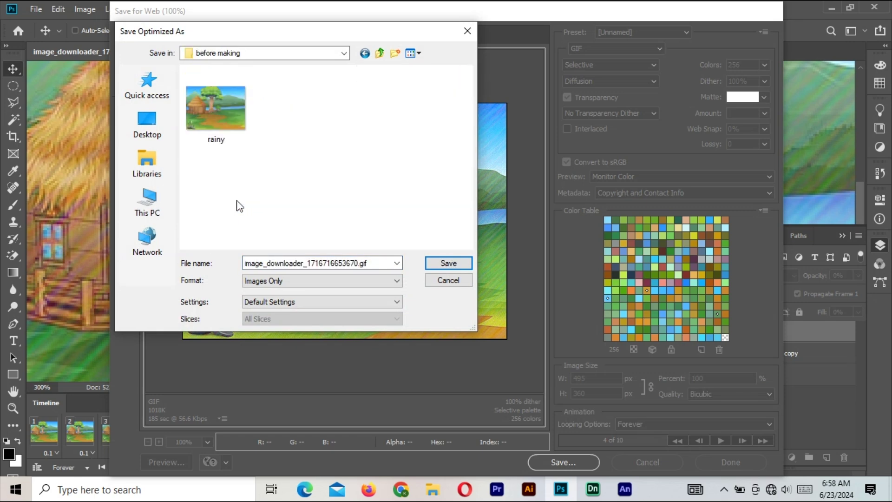
Step: Save the GIF under the name background and collapse the Layers panel
{"action": "double_click", "coordinate": [314, 260]}
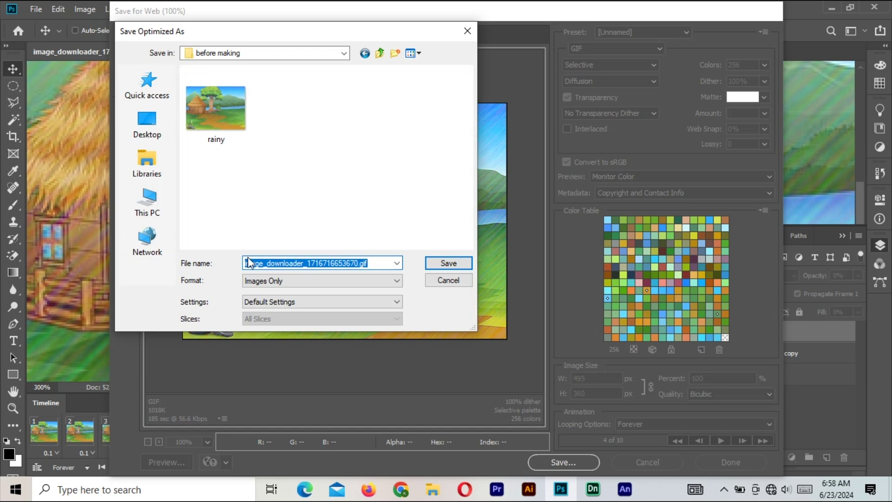
{"action": "type", "text": "b"}
{"action": "type", "text": "g"}
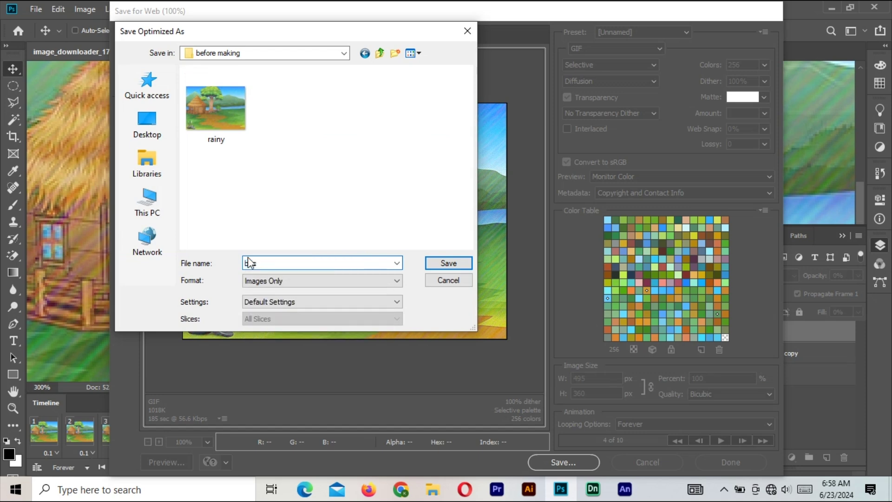
{"action": "type", "text": "kground"}
{"action": "left_click", "coordinate": [453, 264]}
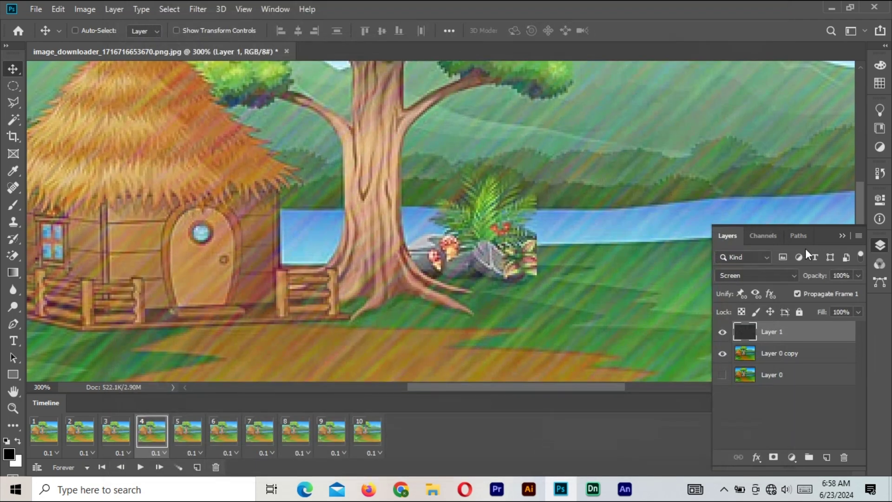
{"action": "left_click", "coordinate": [841, 236]}
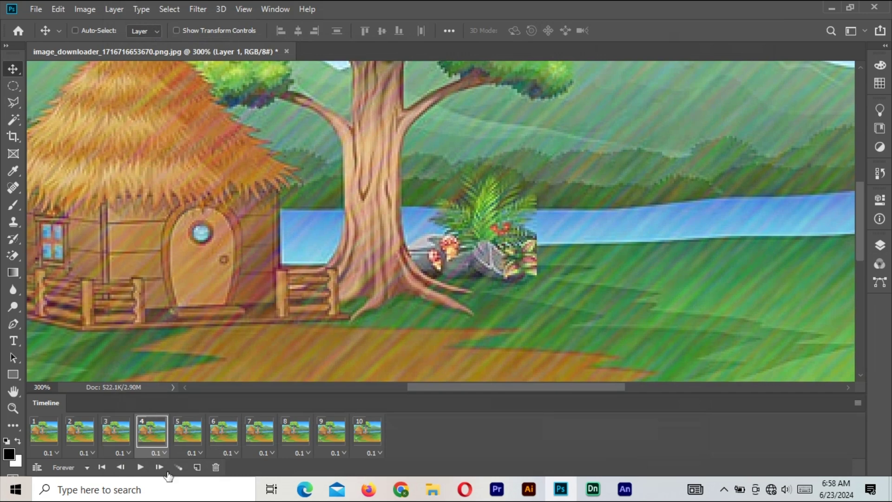
Step: Search the before making folder for 'background' and open background.gif in Photos
{"action": "left_click", "coordinate": [432, 488]}
{"action": "type", "text": "background"}
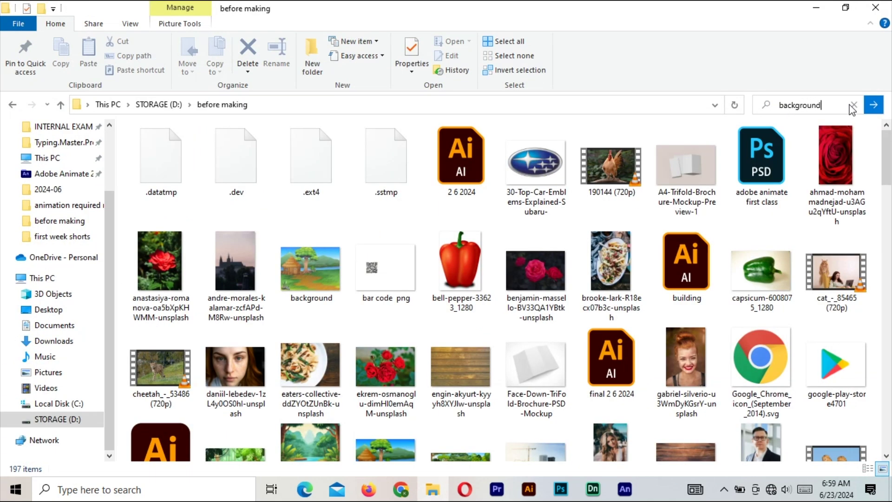
{"action": "left_click", "coordinate": [875, 108]}
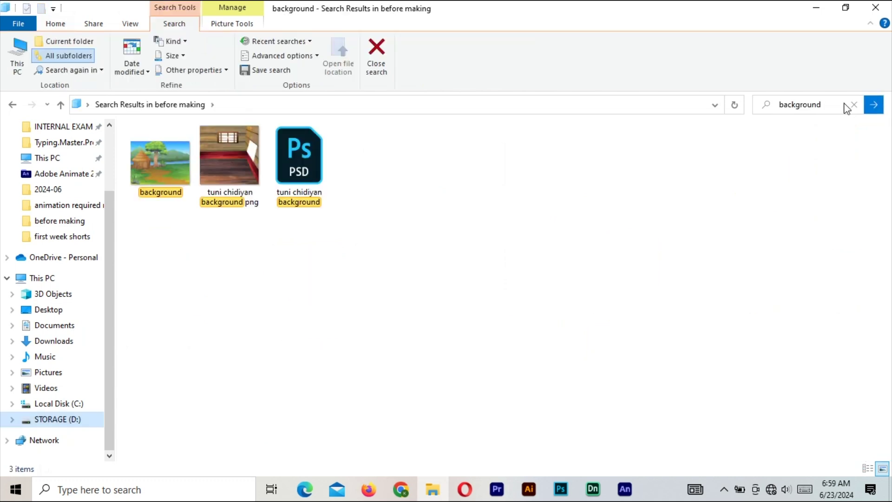
{"action": "left_click", "coordinate": [161, 162]}
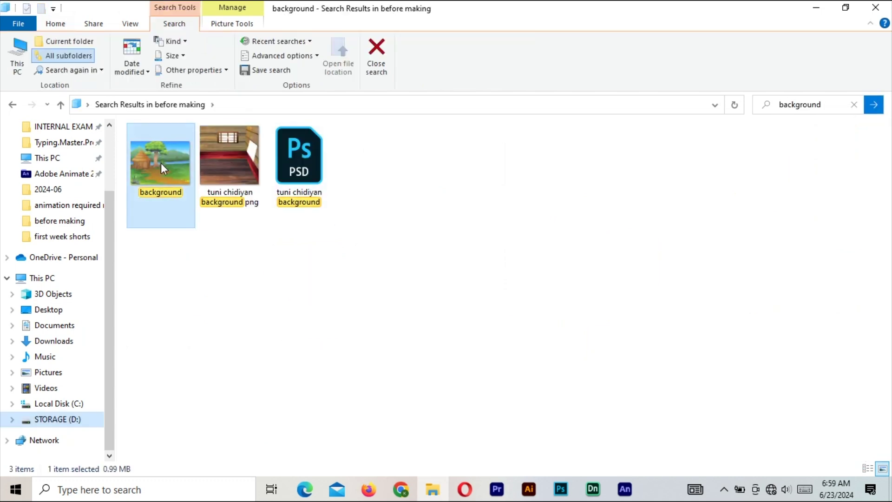
{"action": "right_click", "coordinate": [160, 163]}
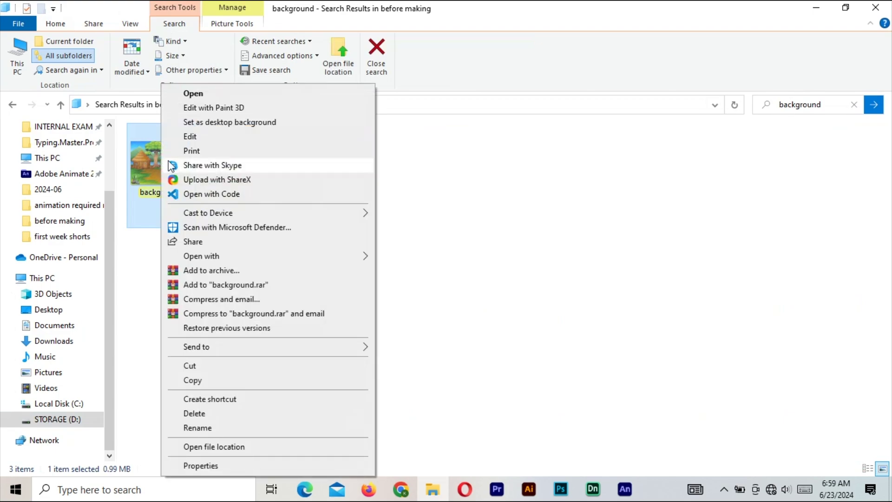
{"action": "left_click", "coordinate": [197, 95]}
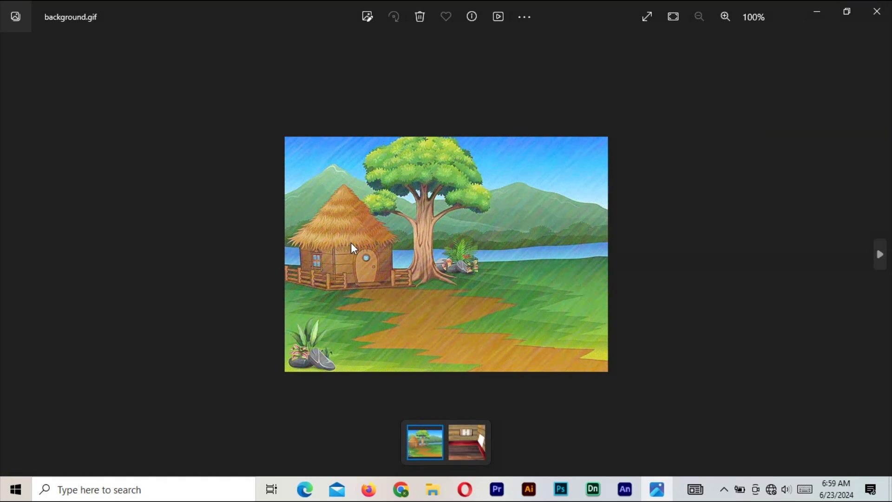
Step: Zoom in and out on the rain animation in background.gif, then close Photos
{"action": "scroll", "coordinate": [351, 243], "scroll_direction": "up", "scroll_amount": 3}
{"action": "scroll", "coordinate": [350, 242], "scroll_direction": "up", "scroll_amount": 2}
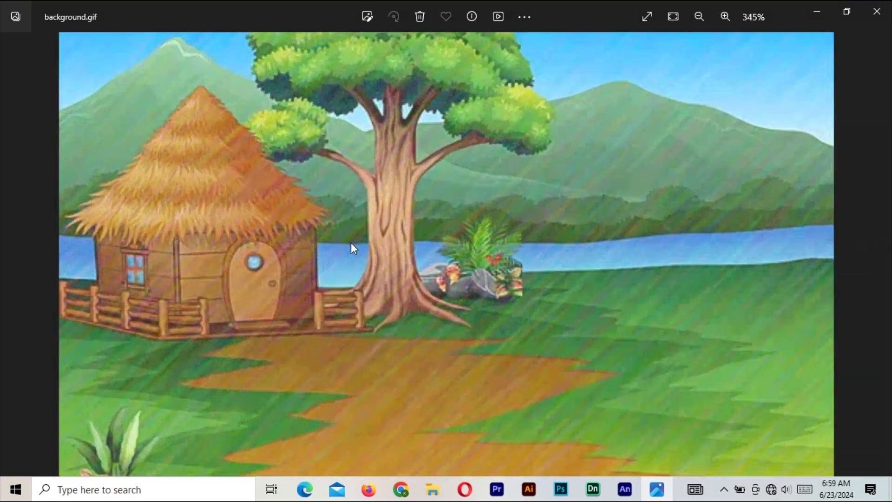
{"action": "scroll", "coordinate": [350, 242], "scroll_direction": "up", "scroll_amount": 1}
{"action": "scroll", "coordinate": [350, 243], "scroll_direction": "up", "scroll_amount": 1}
{"action": "scroll", "coordinate": [350, 243], "scroll_direction": "down", "scroll_amount": 2}
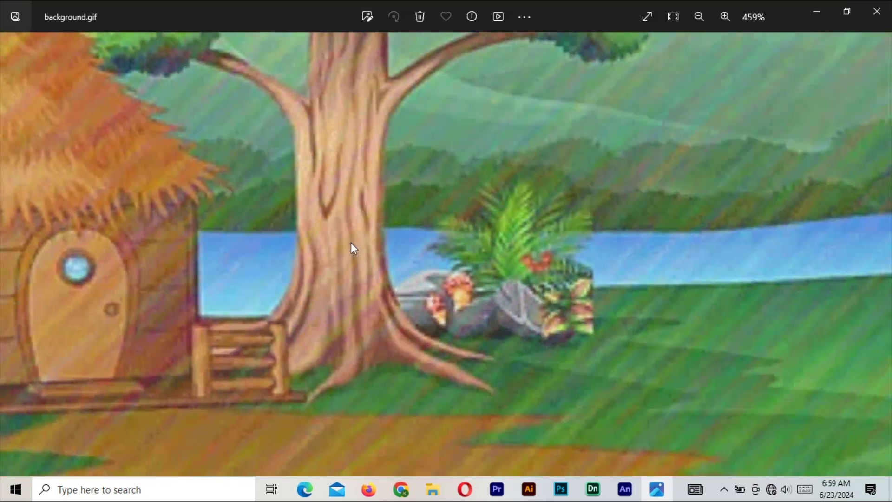
{"action": "scroll", "coordinate": [350, 243], "scroll_direction": "down", "scroll_amount": 1}
{"action": "scroll", "coordinate": [350, 242], "scroll_direction": "down", "scroll_amount": 1}
{"action": "scroll", "coordinate": [350, 243], "scroll_direction": "down", "scroll_amount": 1}
{"action": "scroll", "coordinate": [350, 242], "scroll_direction": "down", "scroll_amount": 1}
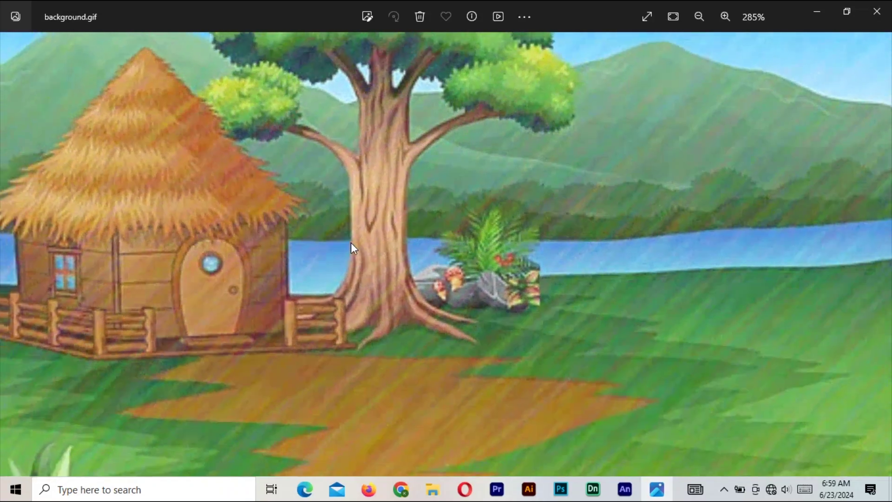
{"action": "scroll", "coordinate": [350, 243], "scroll_direction": "down", "scroll_amount": 1}
{"action": "scroll", "coordinate": [350, 242], "scroll_direction": "up", "scroll_amount": 1}
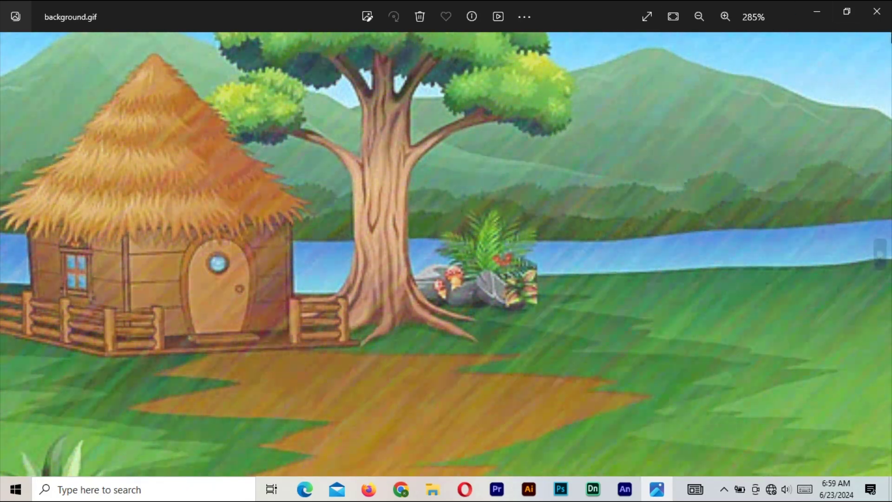
{"action": "left_click", "coordinate": [876, 12]}
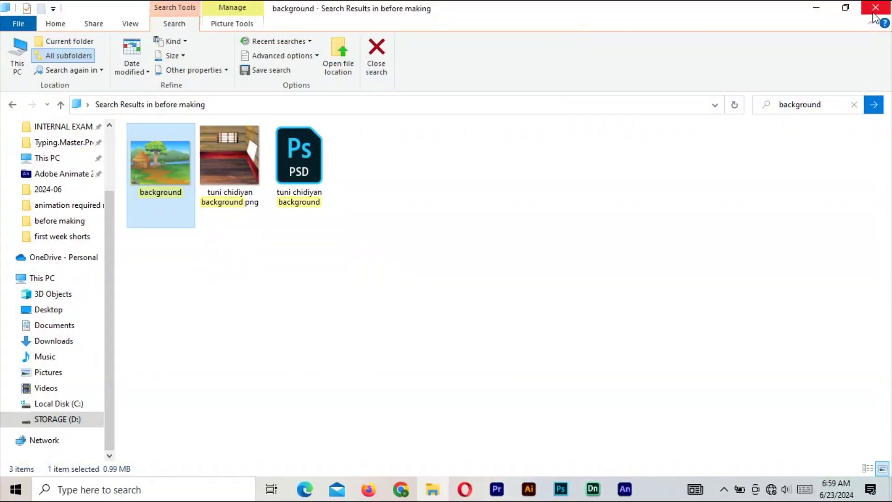